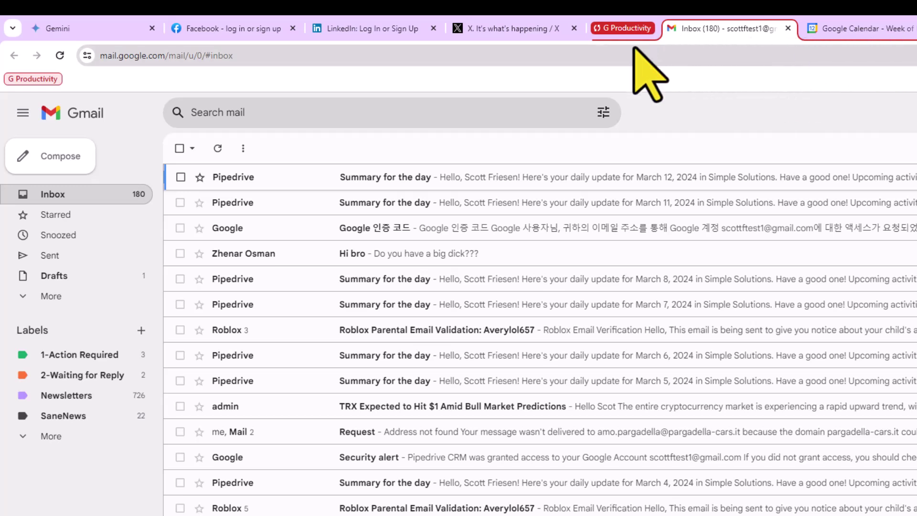
Drag the G Productivity group chip to the far left of the tab strip.
left_click(624, 29)
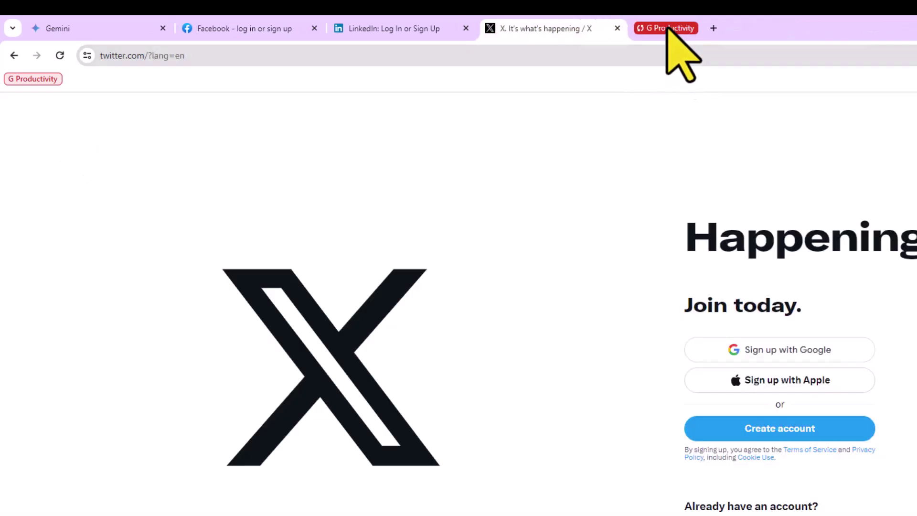
left_click(668, 30)
left_click_drag(641, 30, 44, 18)
left_click(53, 30)
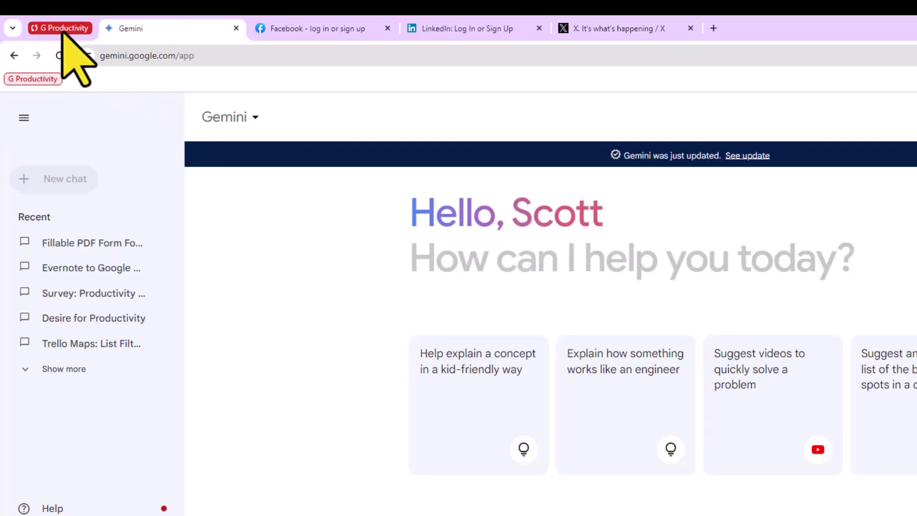
Review the Gmail and two Calendar tabs in the group, then collapse G Productivity.
left_click(61, 29)
left_click(157, 27)
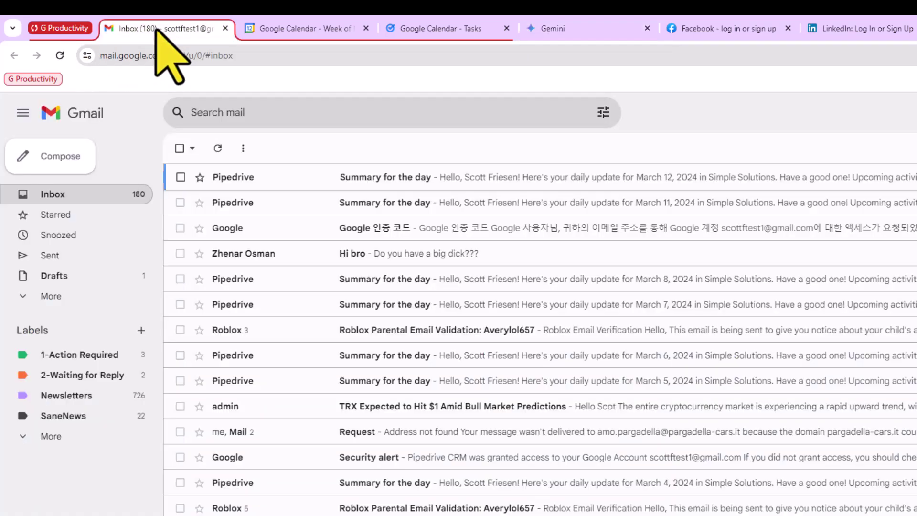
left_click(317, 30)
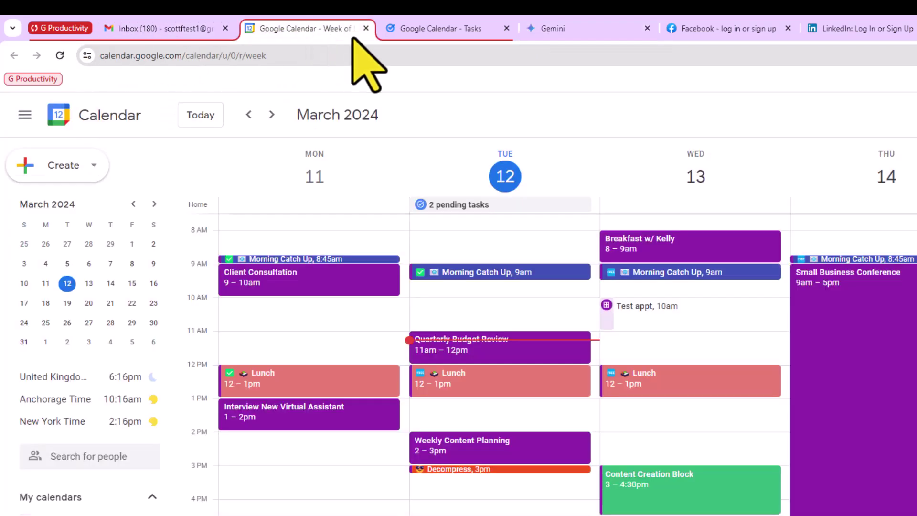
left_click(432, 29)
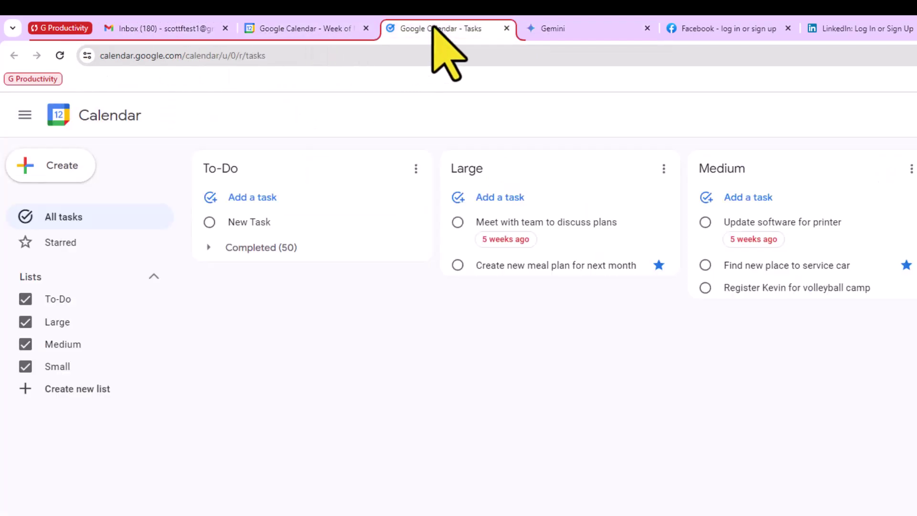
left_click(65, 28)
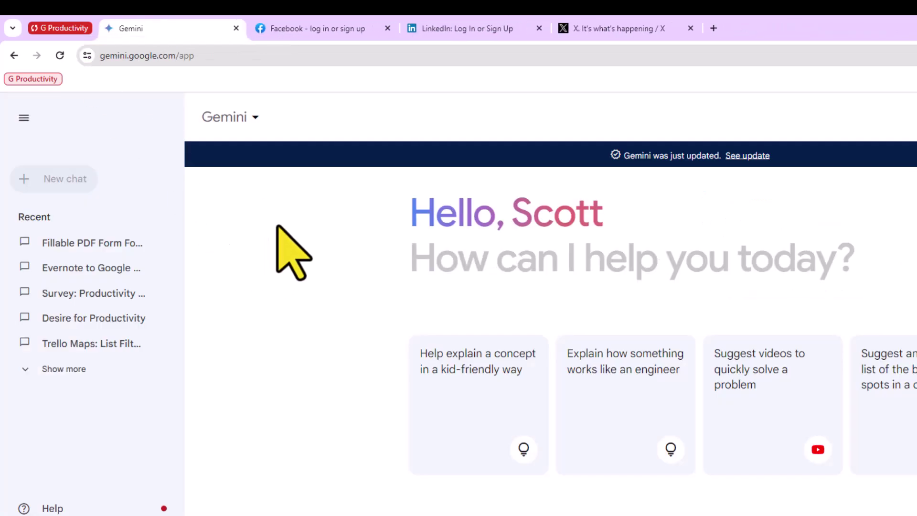
Expand G Productivity and drag the Gemini tab in after Gmail and Calendar.
left_click(60, 29)
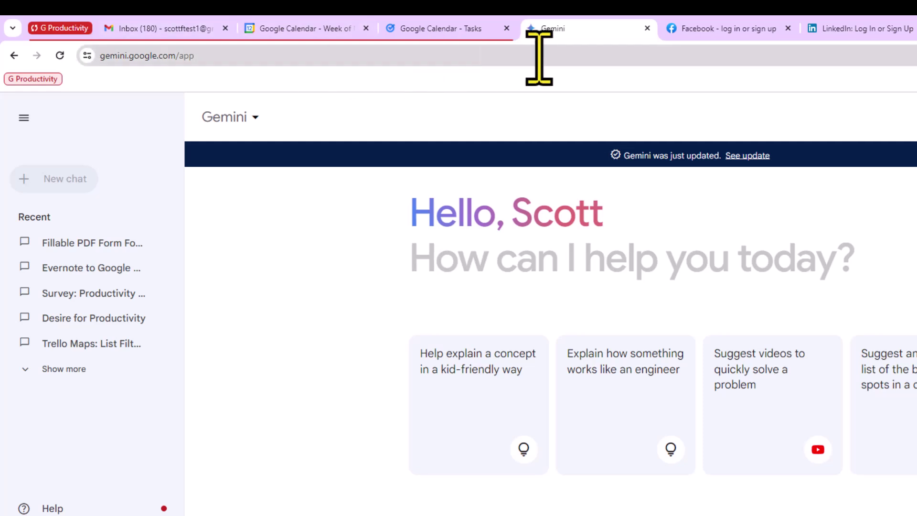
left_click_drag(595, 29, 549, 32)
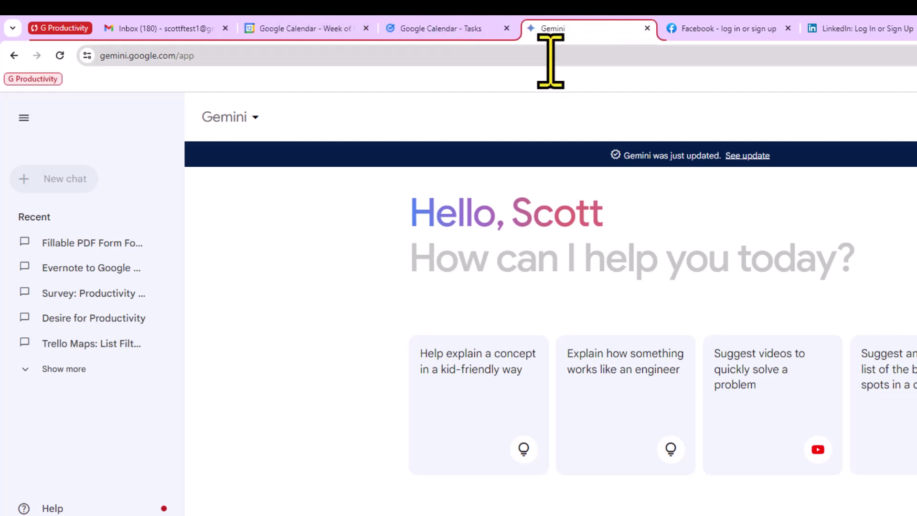
Hide the G Productivity group via its chip's Hide group option.
left_click(57, 30)
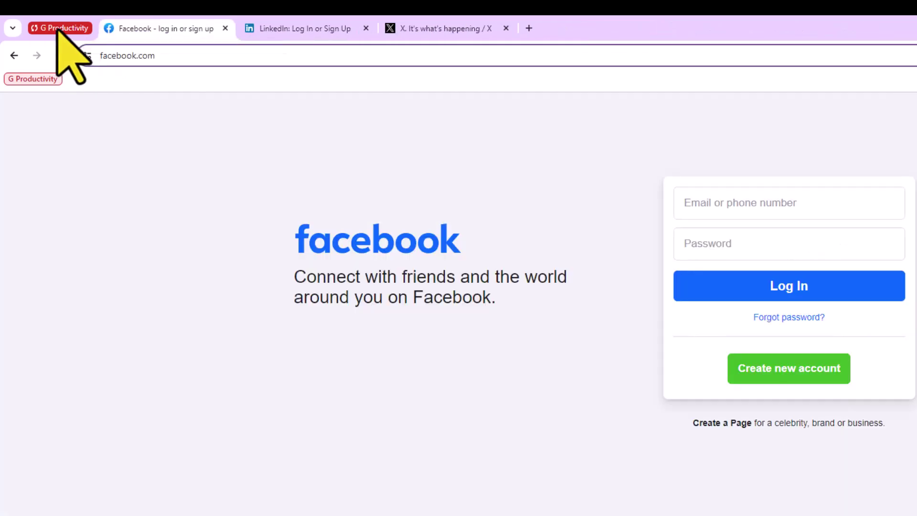
left_click(57, 30)
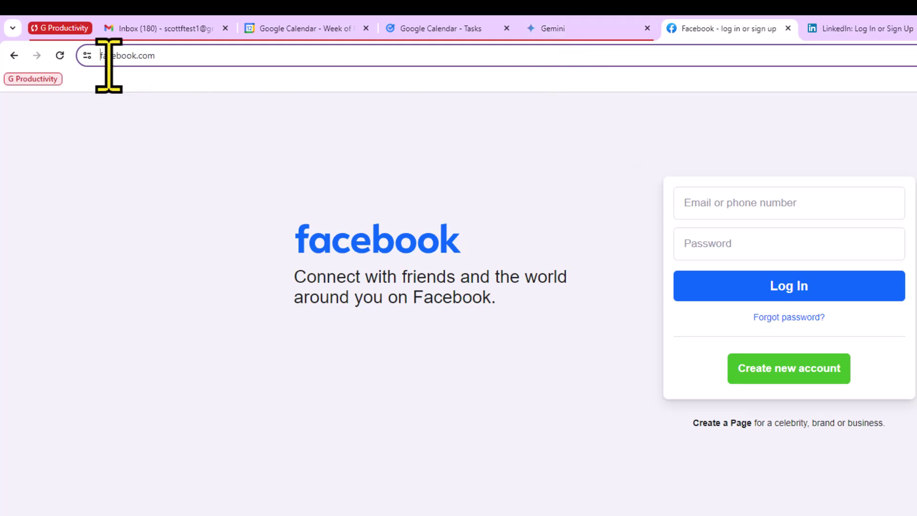
left_click(59, 28)
right_click(59, 28)
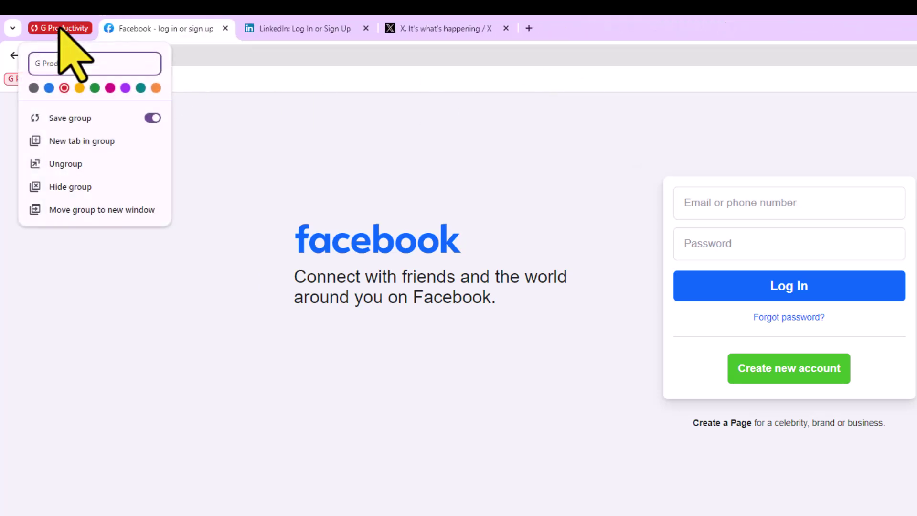
left_click(67, 186)
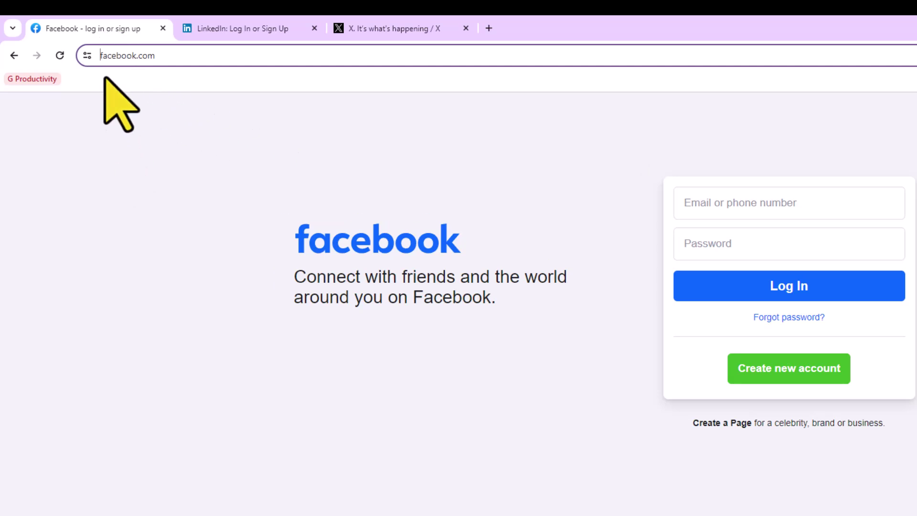
Add the Facebook tab to a new blue group named 'Social Media' and save it.
right_click(100, 28)
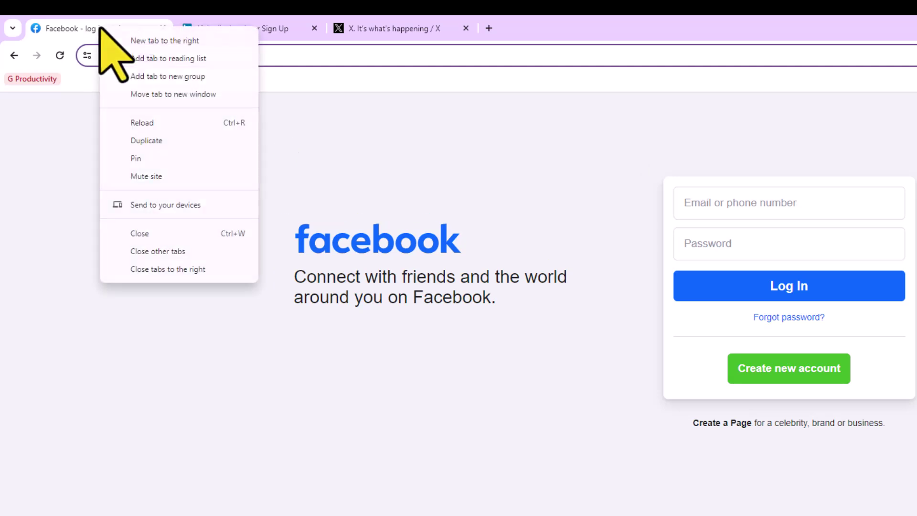
left_click(191, 76)
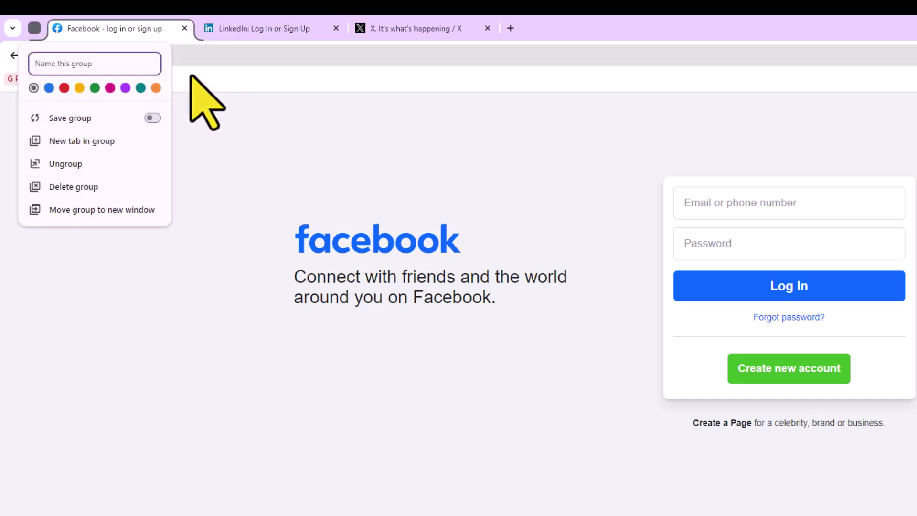
type("Social Media")
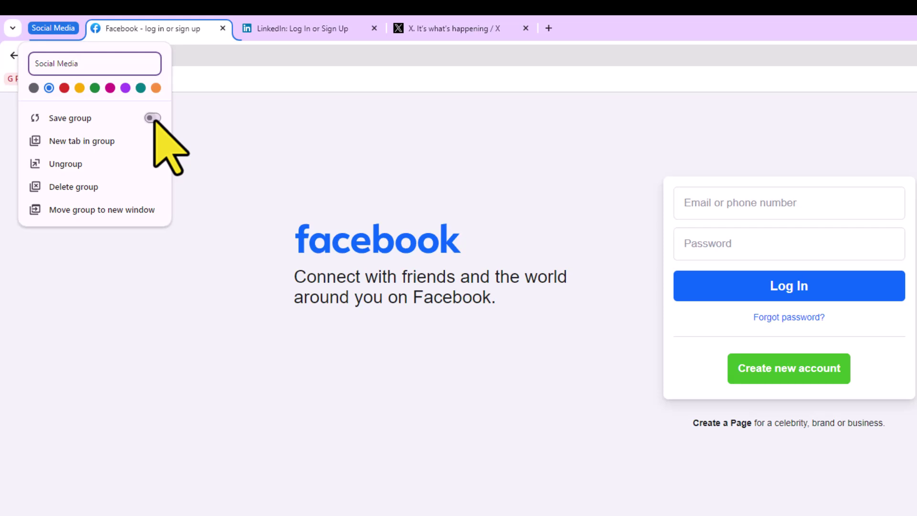
left_click(153, 118)
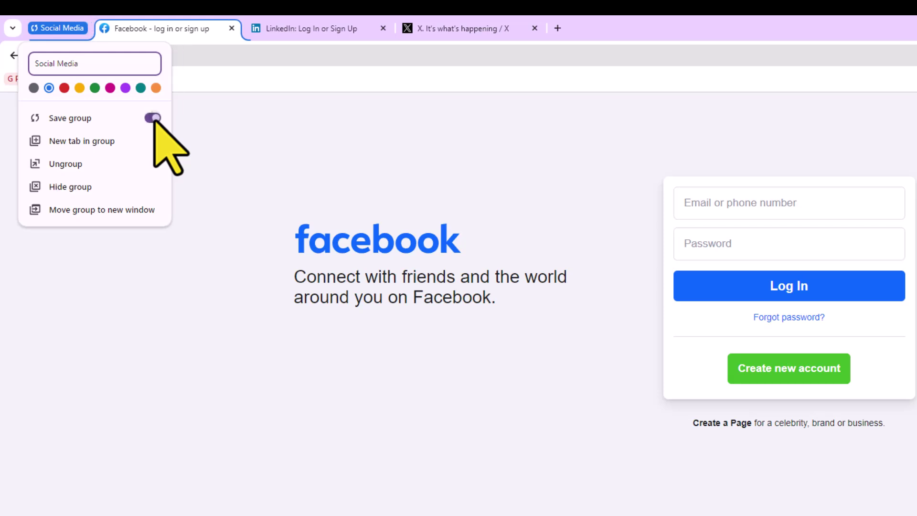
left_click(222, 123)
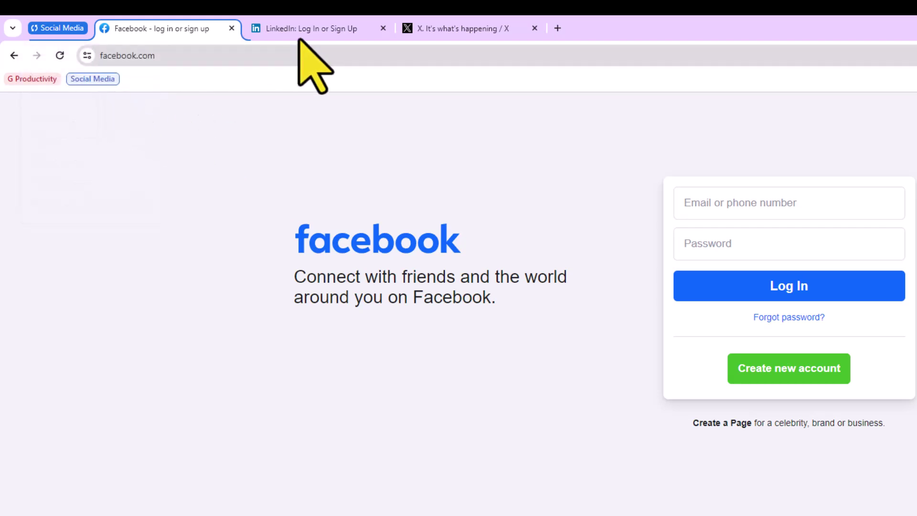
Collapse the Social Media group holding the Facebook, LinkedIn and X tabs.
mouse_move(309, 29)
left_mouse_down()
mouse_move(260, 26)
mouse_move(306, 32)
left_mouse_up()
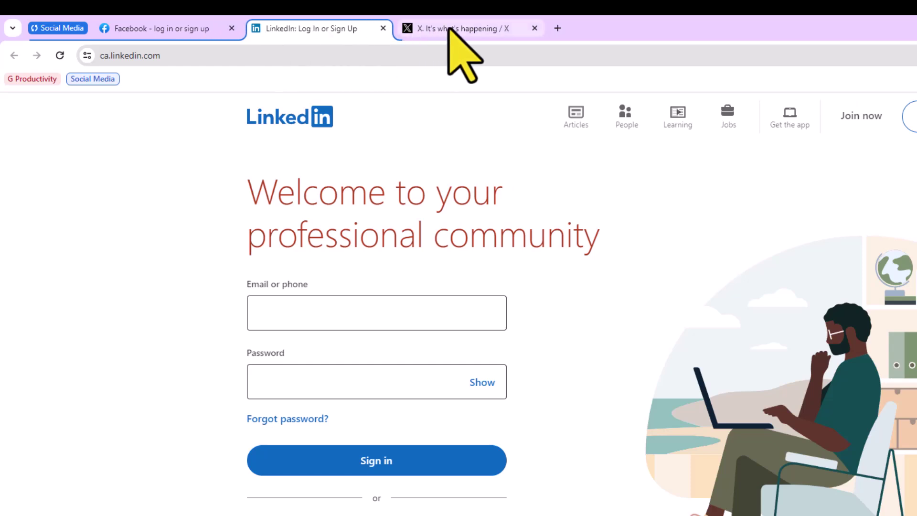
left_click_drag(448, 29, 411, 32)
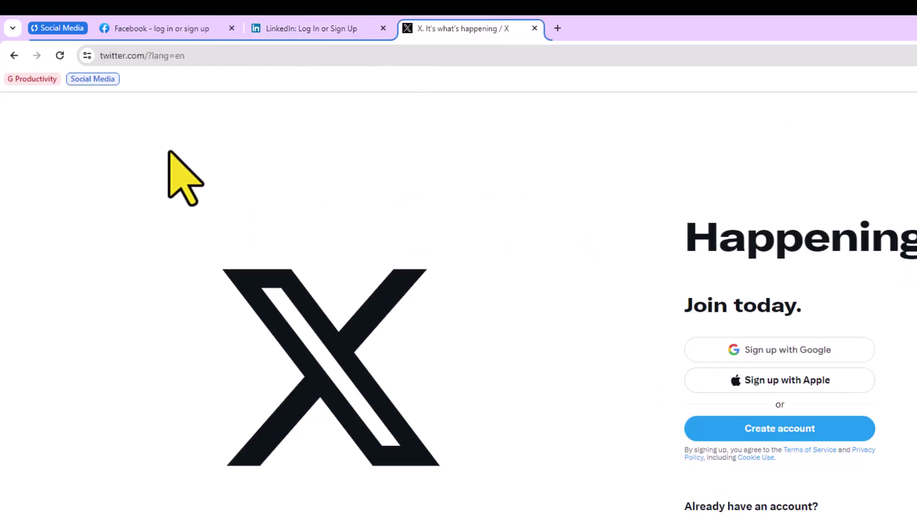
left_click(58, 28)
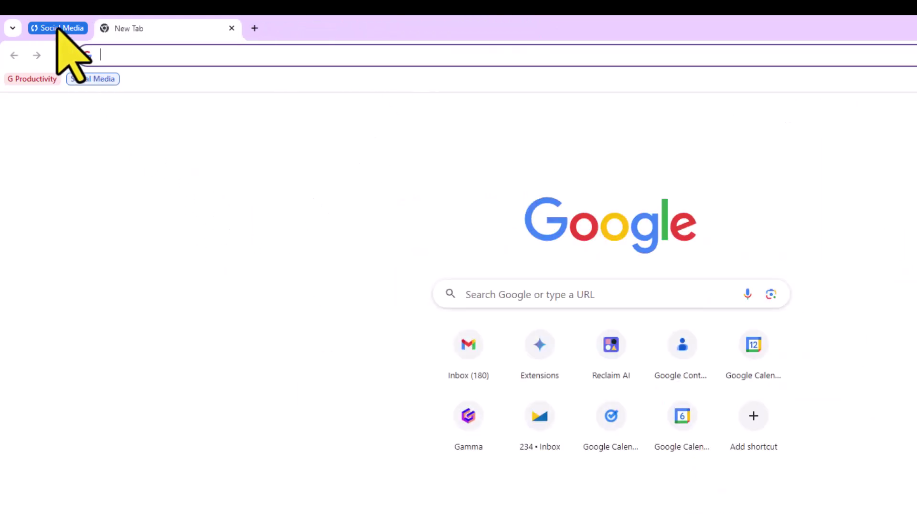
left_click(57, 28)
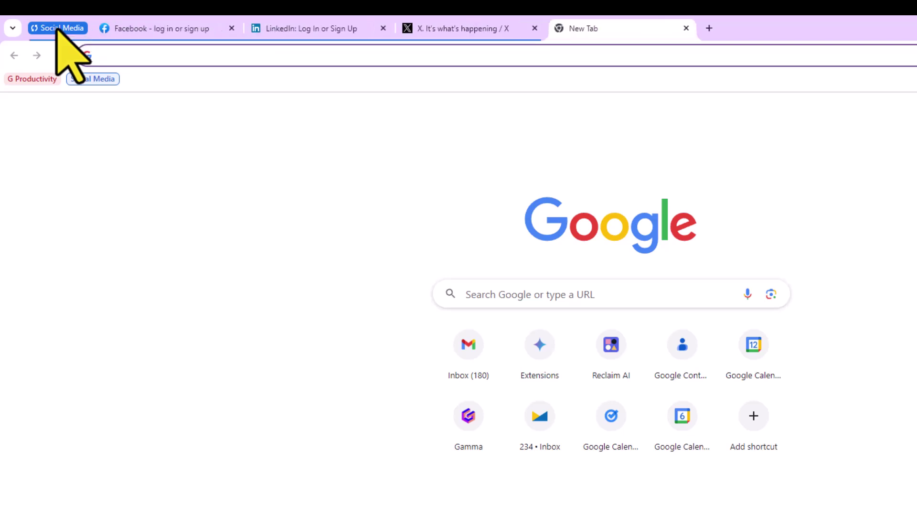
left_click(49, 28)
Reopen G Productivity from the bookmarks bar, place it before Social Media, and collapse it.
left_click(26, 80)
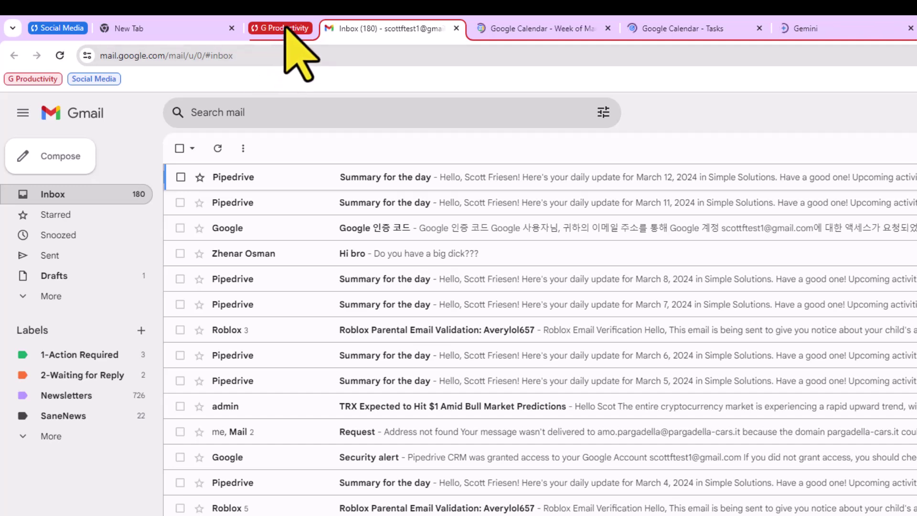
left_click_drag(287, 29, 57, 29)
left_click(57, 27)
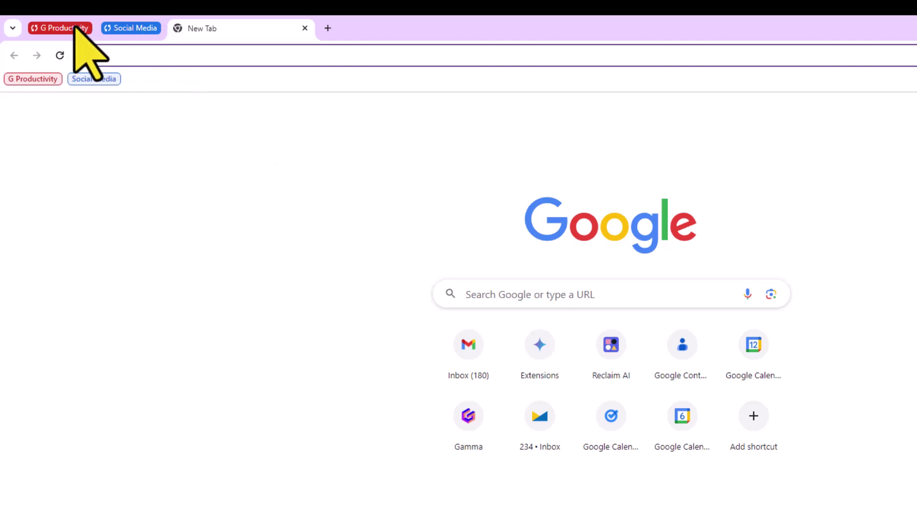
left_click(139, 27)
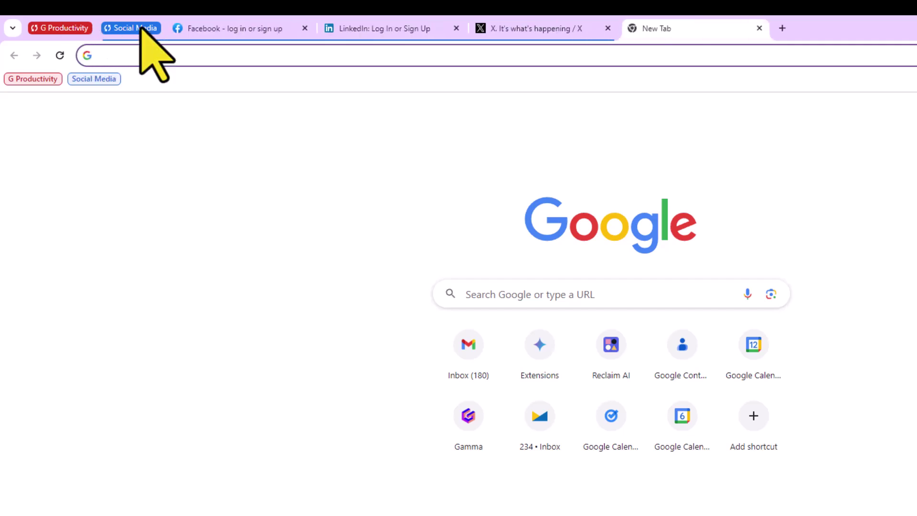
left_click(139, 28)
left_click(66, 27)
left_click(65, 28)
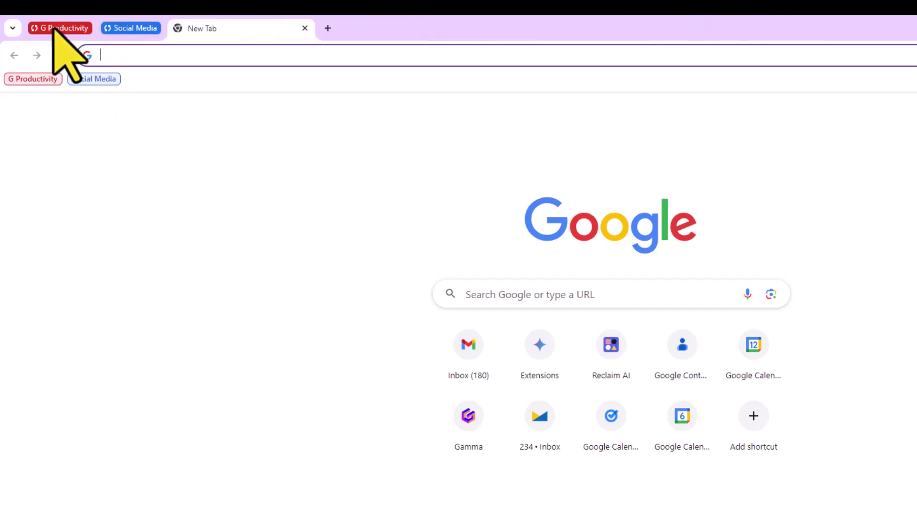
left_click(58, 28)
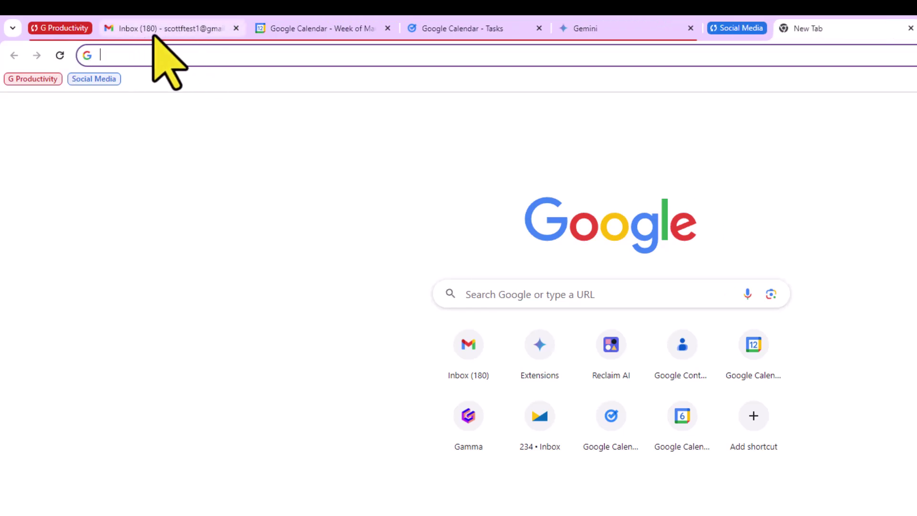
left_click(63, 27)
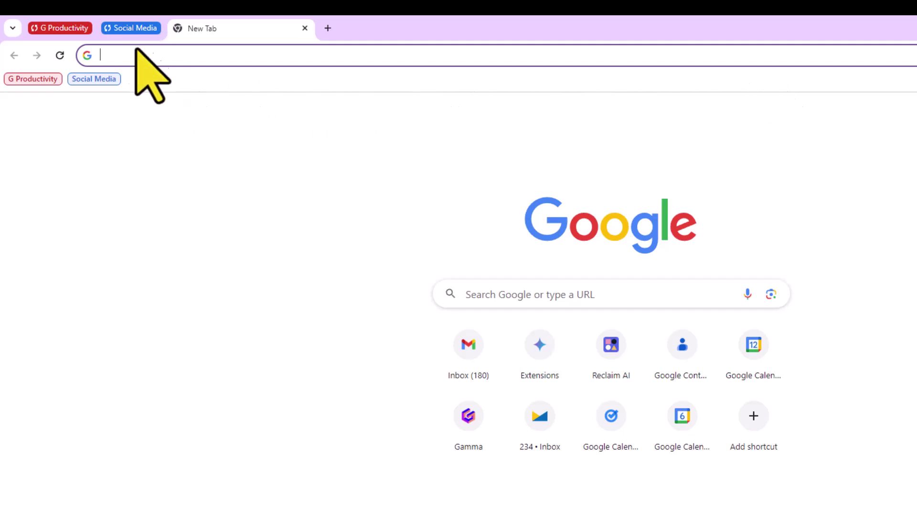
left_click(157, 115)
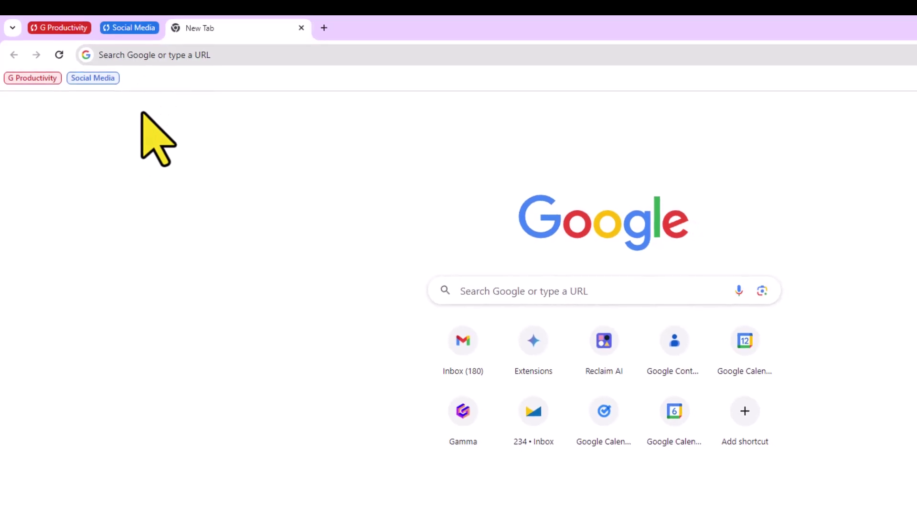